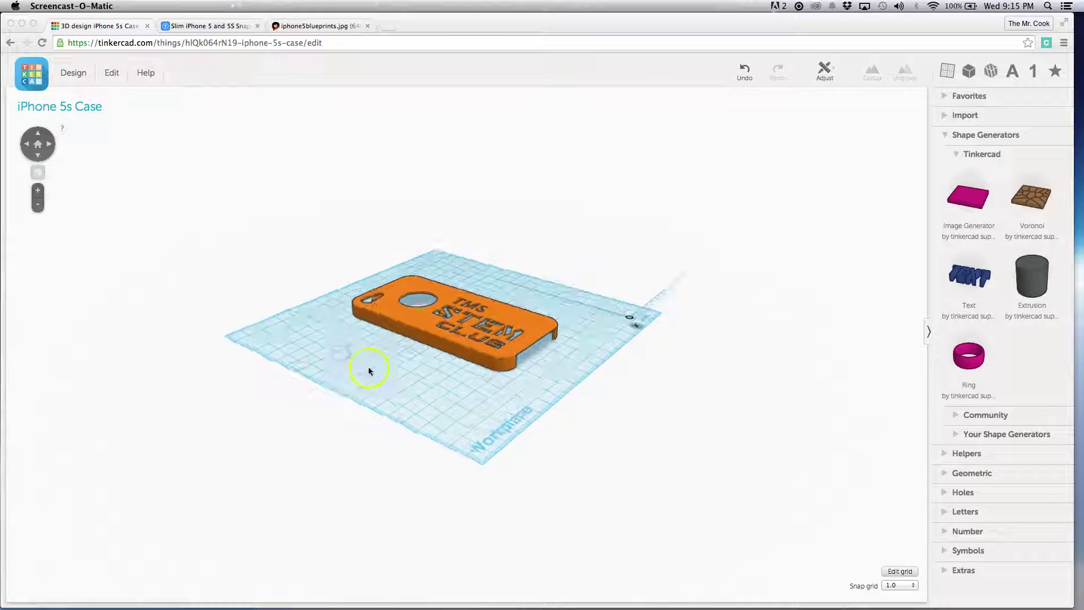
Step: Download the iPhone 5s case design as an STL file for 3D printing and close the download dialog
{"action": "scroll", "coordinate": [486, 371], "scroll_direction": "down", "scroll_amount": 3}
{"action": "scroll", "coordinate": [486, 370], "scroll_direction": "up", "scroll_amount": 8}
{"action": "scroll", "coordinate": [485, 370], "scroll_direction": "up", "scroll_amount": 1}
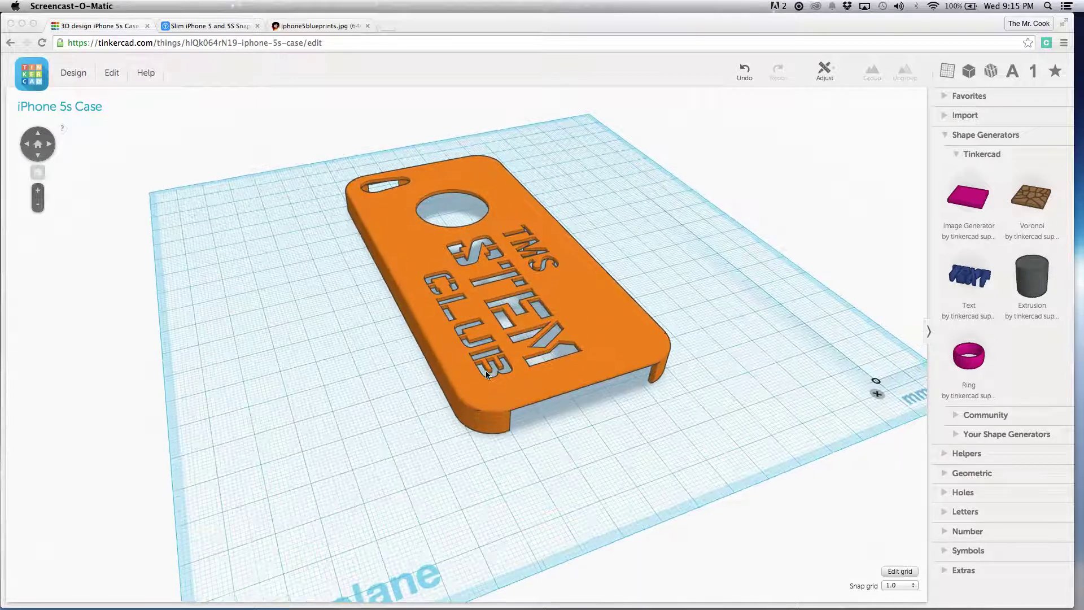
{"action": "right_click_drag", "start_coordinate": [649, 416], "coordinate": [581, 476]}
{"action": "left_click", "coordinate": [80, 75]}
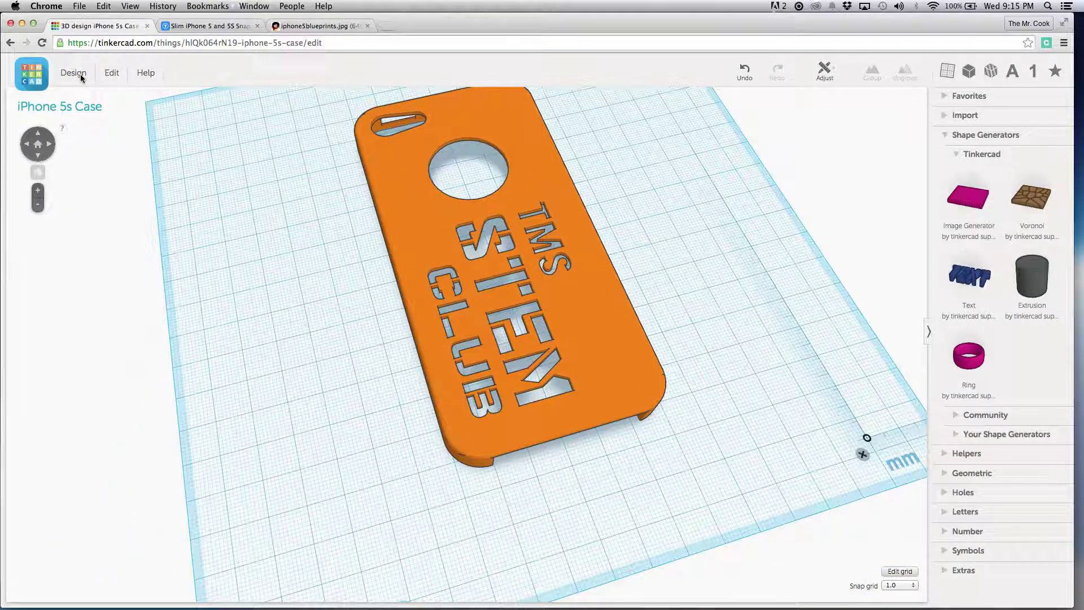
{"action": "left_click", "coordinate": [75, 74]}
{"action": "left_click", "coordinate": [105, 169]}
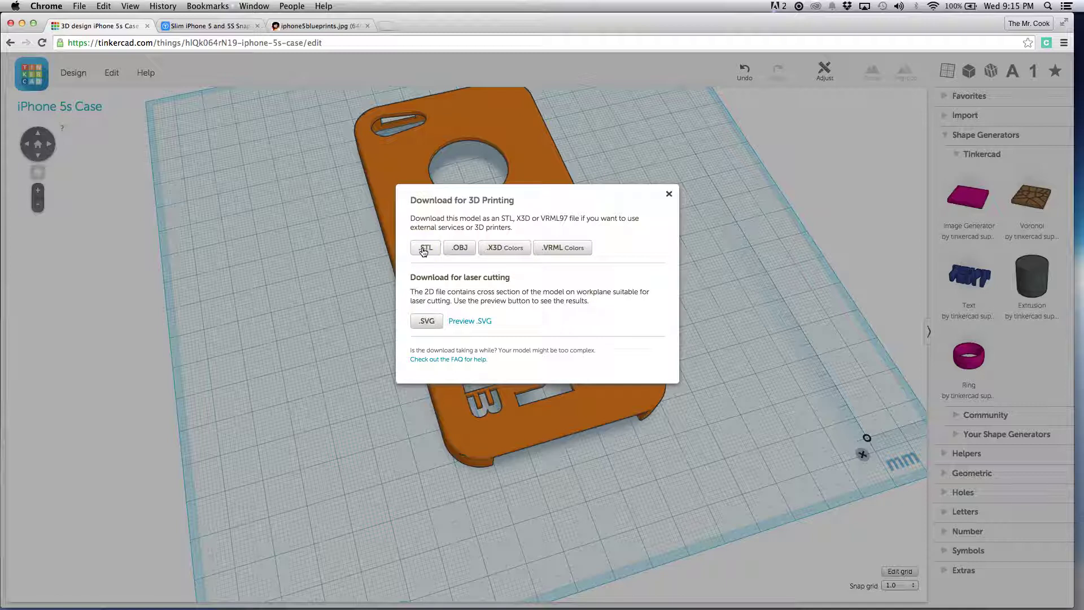
{"action": "left_click", "coordinate": [424, 252]}
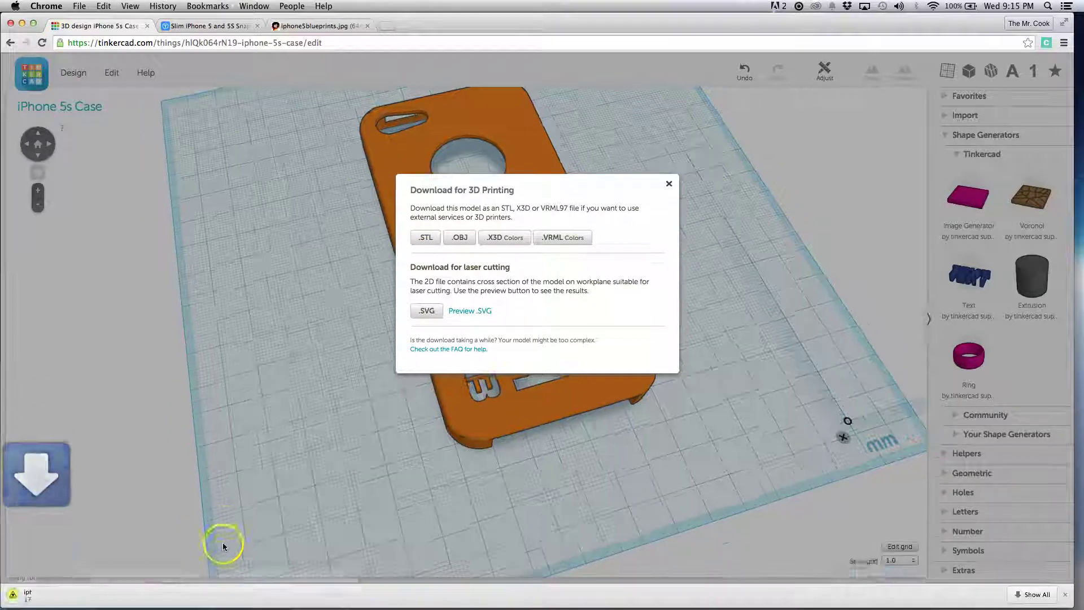
{"action": "left_click", "coordinate": [67, 601]}
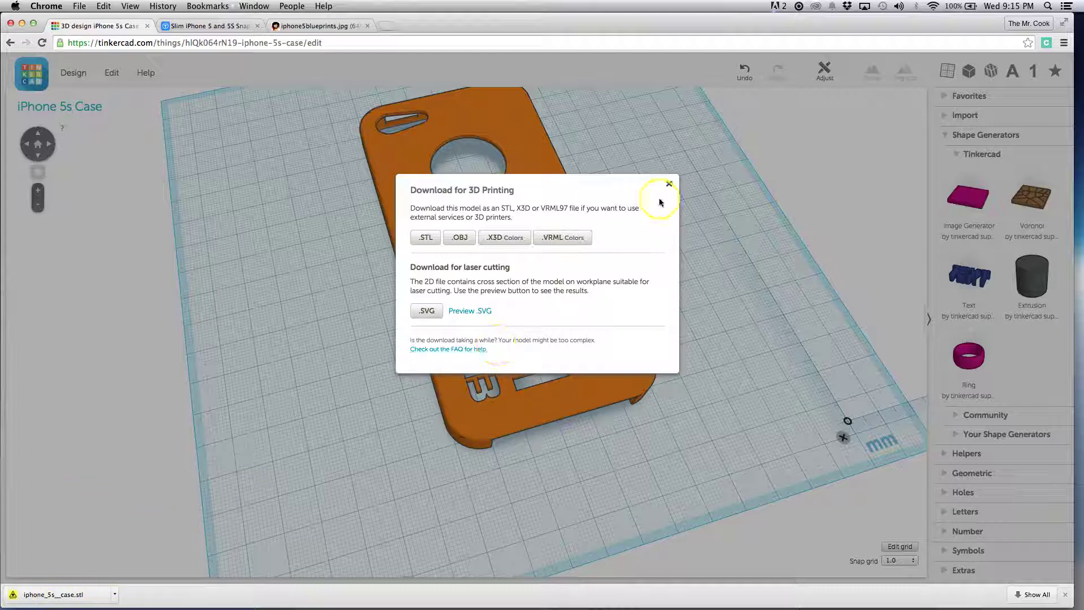
{"action": "left_click", "coordinate": [669, 183]}
Step: Minimize the browser and open the MakerBot application
{"action": "scroll", "coordinate": [489, 303], "scroll_direction": "up", "scroll_amount": 1}
{"action": "right_click_drag", "start_coordinate": [490, 303], "coordinate": [152, 190]}
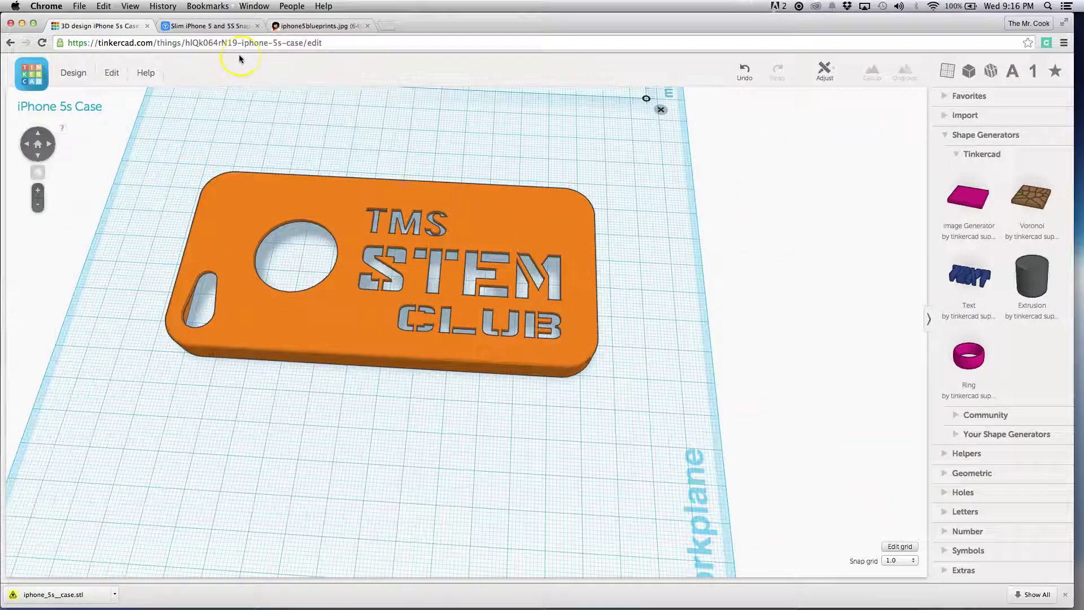
{"action": "left_click", "coordinate": [23, 23]}
{"action": "double_click", "coordinate": [163, 39]}
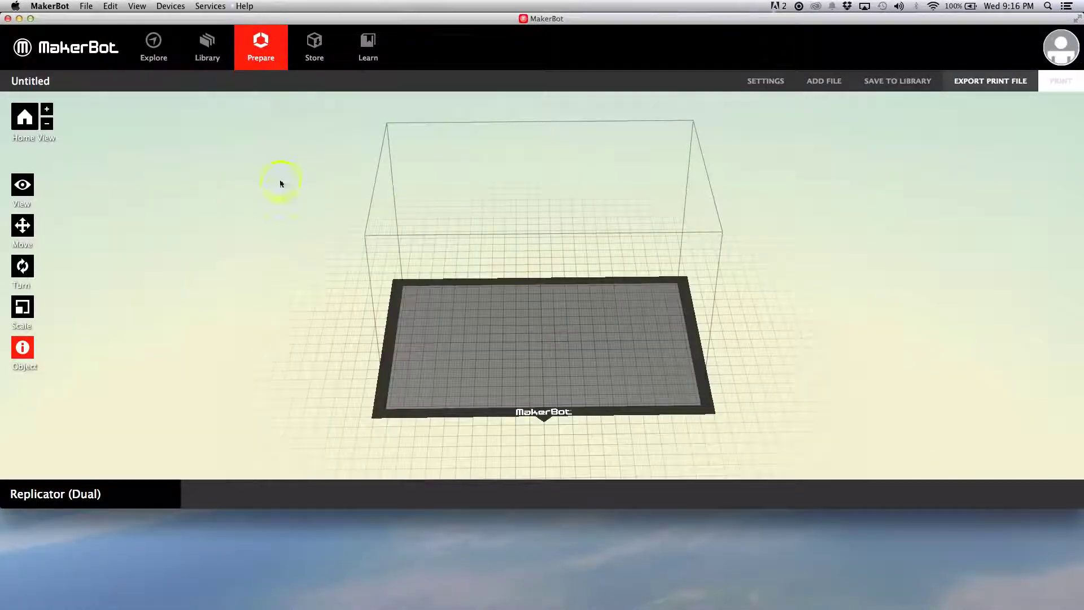
Step: Add iphone_5s__case.stl from the Downloads folder and choose to move the object to the platform
{"action": "left_click", "coordinate": [836, 84]}
{"action": "left_click", "coordinate": [835, 85]}
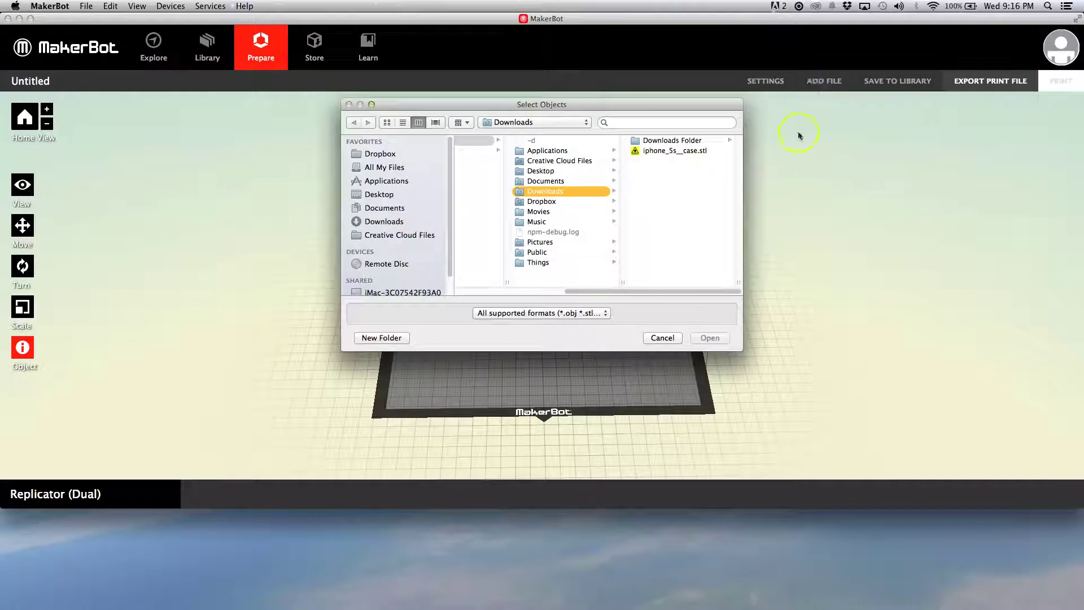
{"action": "left_click", "coordinate": [562, 193]}
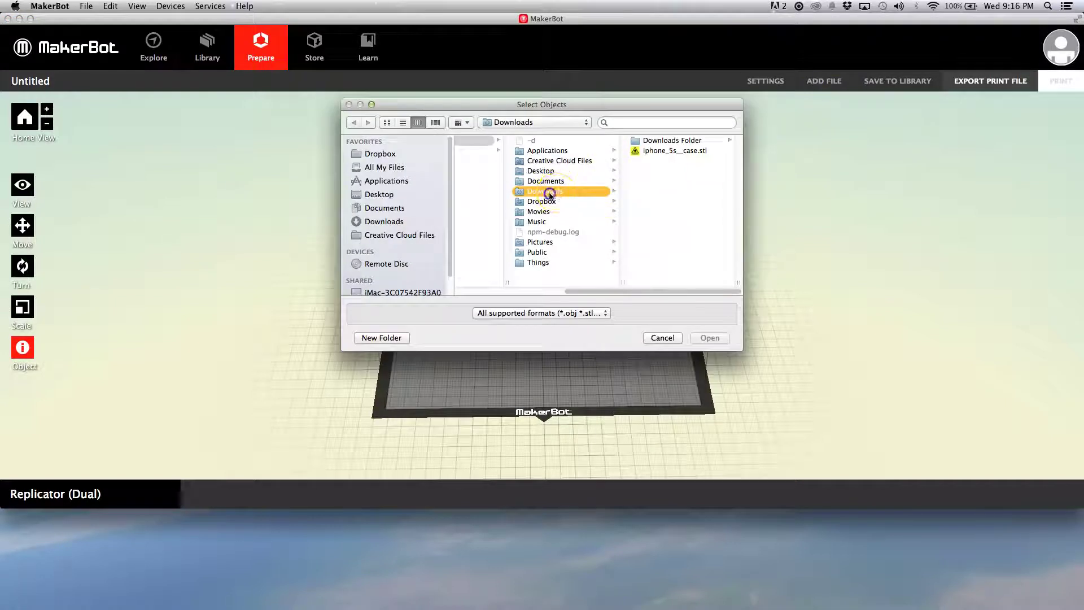
{"action": "left_click", "coordinate": [667, 150]}
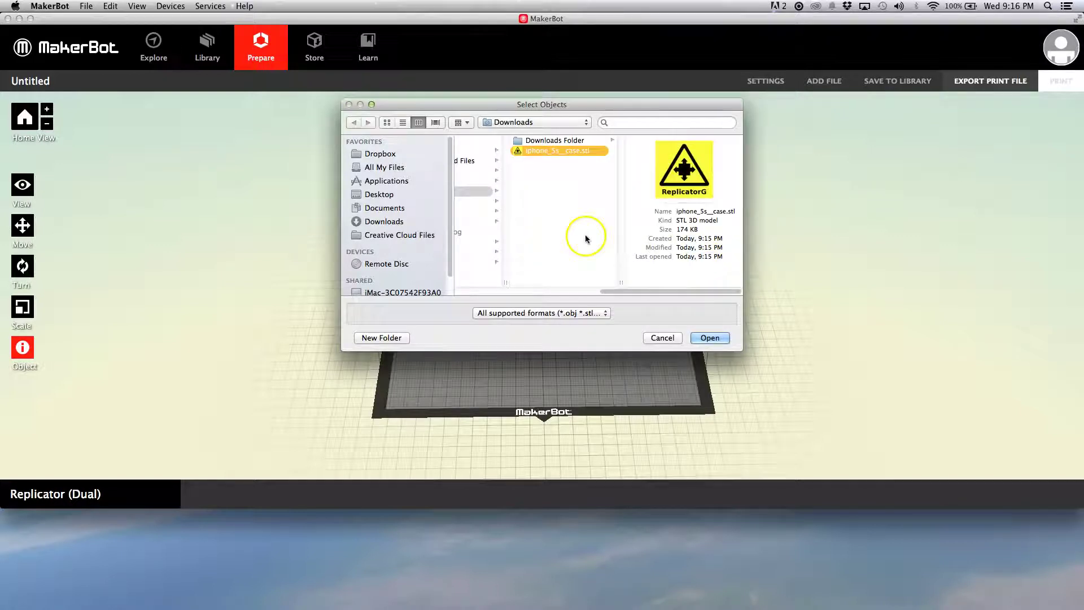
{"action": "left_click", "coordinate": [711, 339]}
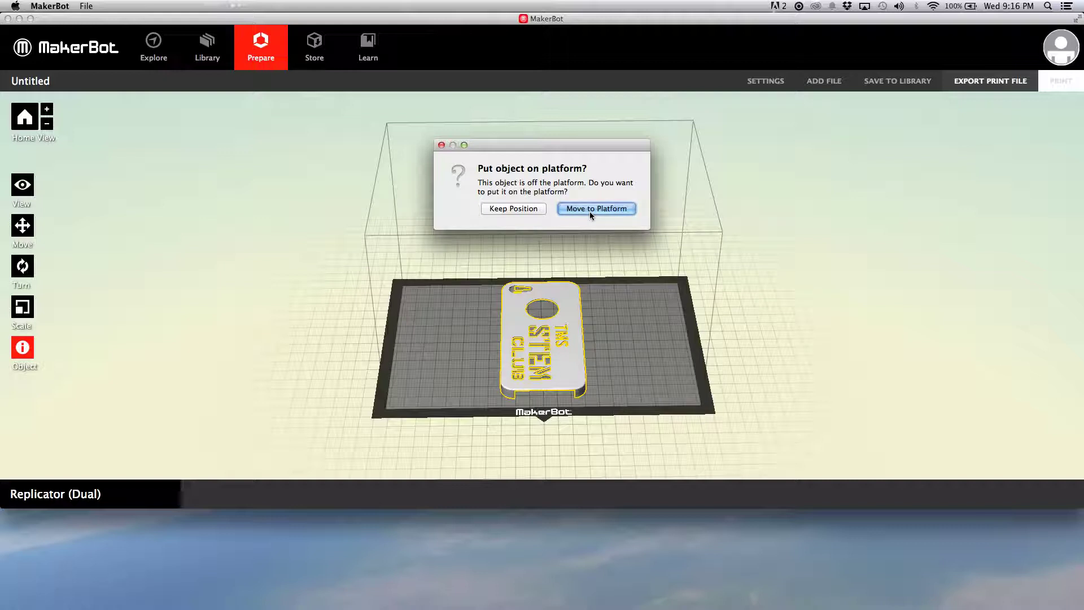
{"action": "left_click", "coordinate": [517, 202]}
{"action": "left_click", "coordinate": [560, 210]}
{"action": "left_click", "coordinate": [560, 210]}
{"action": "left_click", "coordinate": [576, 210]}
{"action": "left_click", "coordinate": [447, 342]}
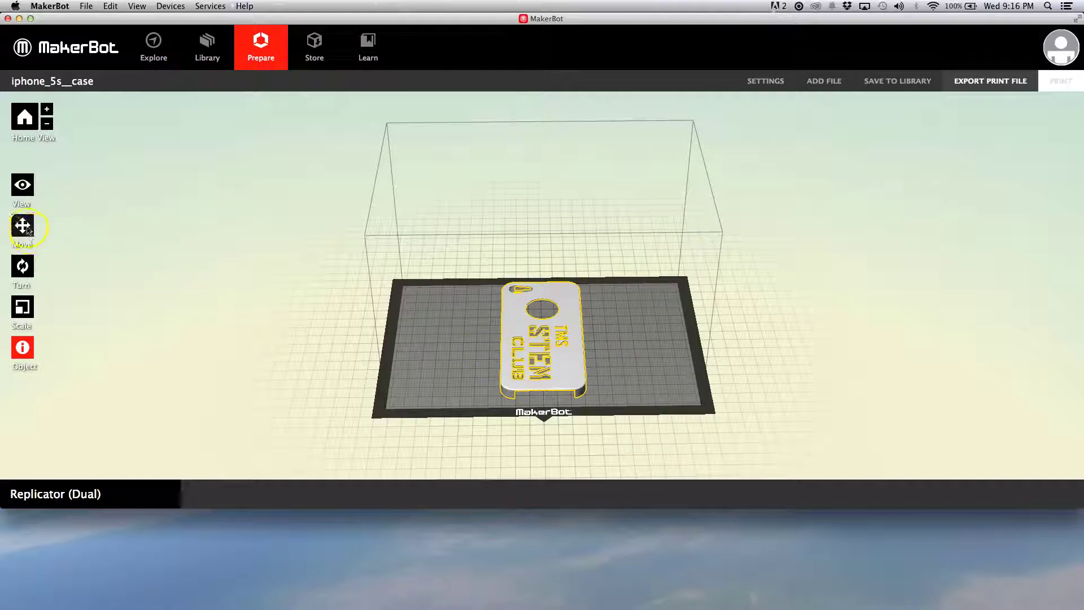
Step: Center the case on the build platform and rotate it +90° about the Z axis
{"action": "right_click_drag", "start_coordinate": [470, 305], "coordinate": [561, 354]}
{"action": "mouse_move", "coordinate": [508, 389]}
{"action": "left_mouse_down"}
{"action": "mouse_move", "coordinate": [516, 404]}
{"action": "mouse_move", "coordinate": [492, 406]}
{"action": "mouse_move", "coordinate": [629, 395]}
{"action": "mouse_move", "coordinate": [557, 368]}
{"action": "mouse_move", "coordinate": [543, 344]}
{"action": "left_mouse_up"}
{"action": "right_click_drag", "start_coordinate": [543, 344], "coordinate": [548, 373]}
{"action": "scroll", "coordinate": [548, 373], "scroll_direction": "up", "scroll_amount": 3}
{"action": "scroll", "coordinate": [548, 373], "scroll_direction": "down", "scroll_amount": 6}
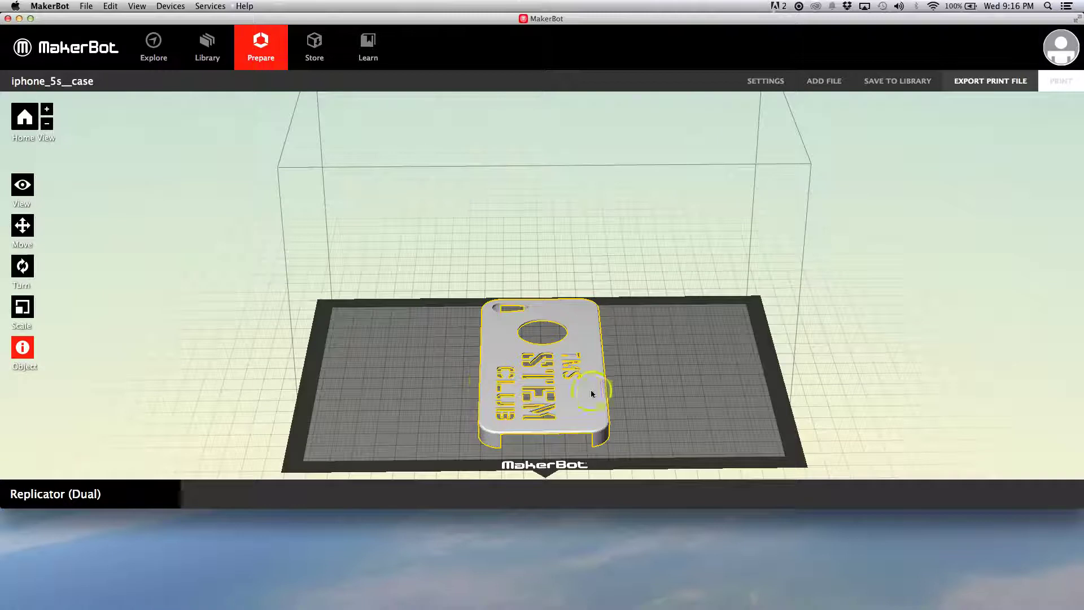
{"action": "left_click", "coordinate": [24, 226]}
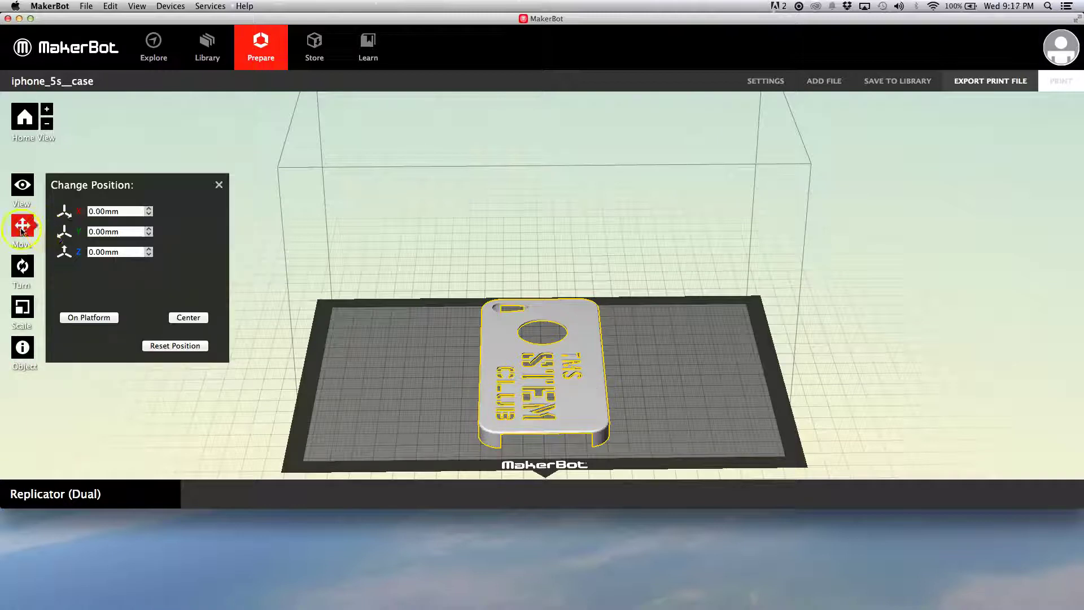
{"action": "left_click", "coordinate": [86, 317]}
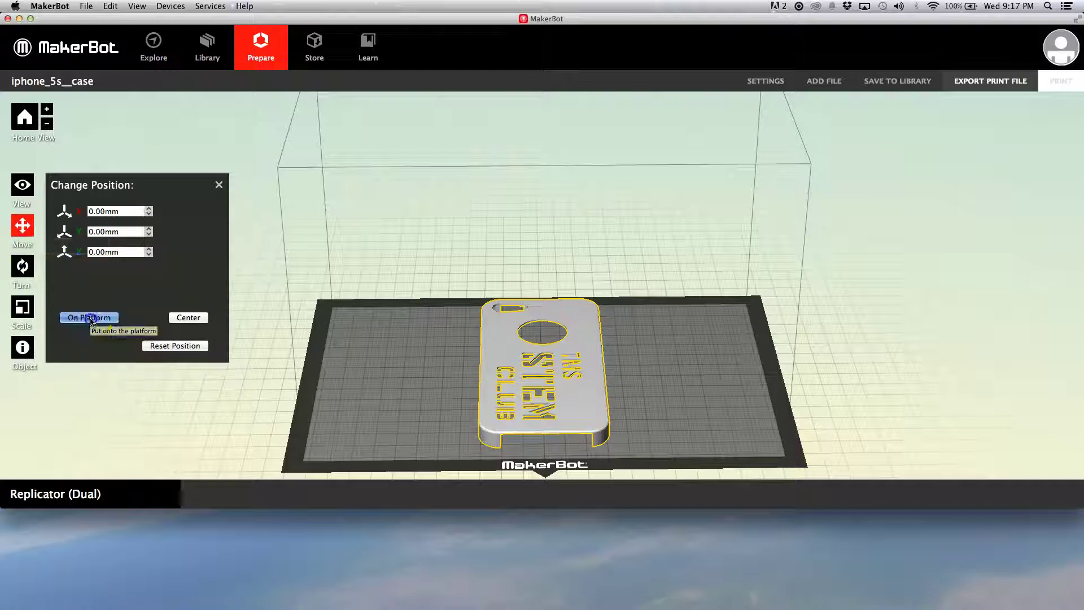
{"action": "left_click", "coordinate": [187, 318]}
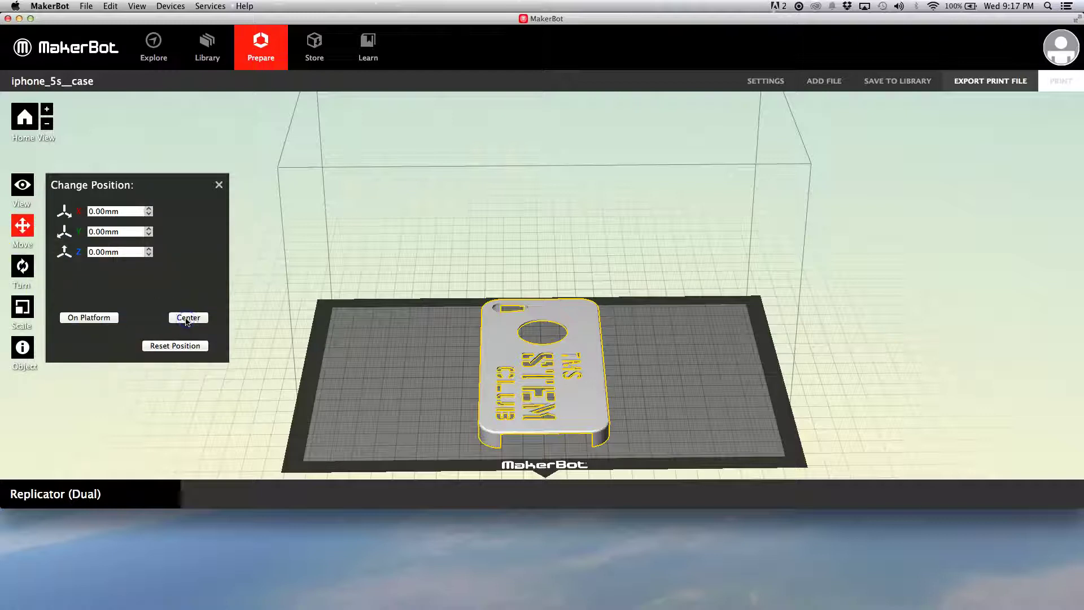
{"action": "left_click", "coordinate": [25, 268]}
{"action": "left_click", "coordinate": [104, 254]}
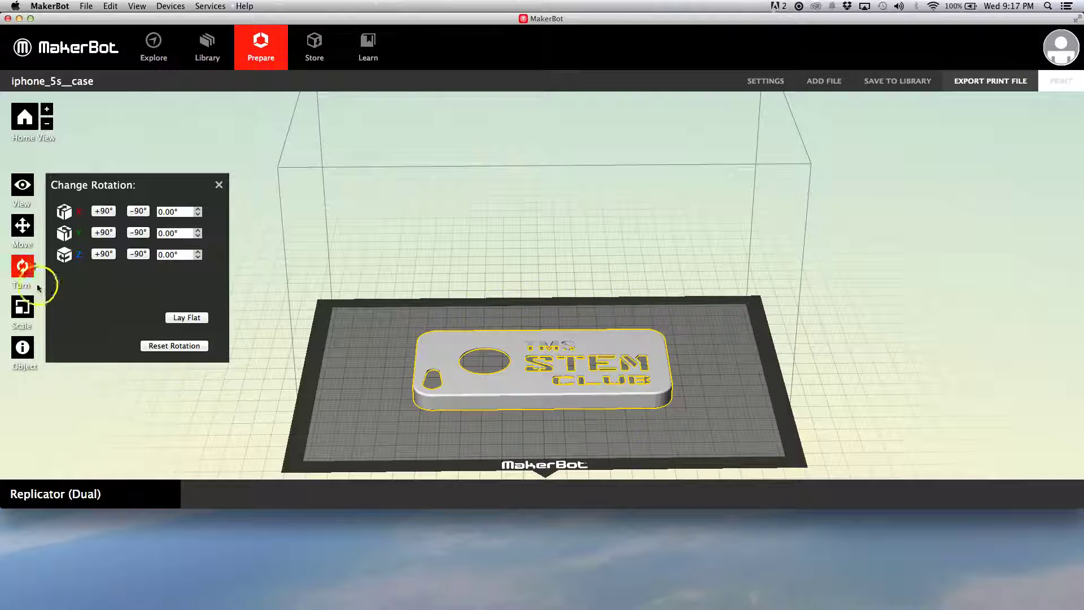
Step: Try turning the case a full turn about the X axis and a full turn about the Y axis in 90° increments
{"action": "left_click", "coordinate": [102, 212]}
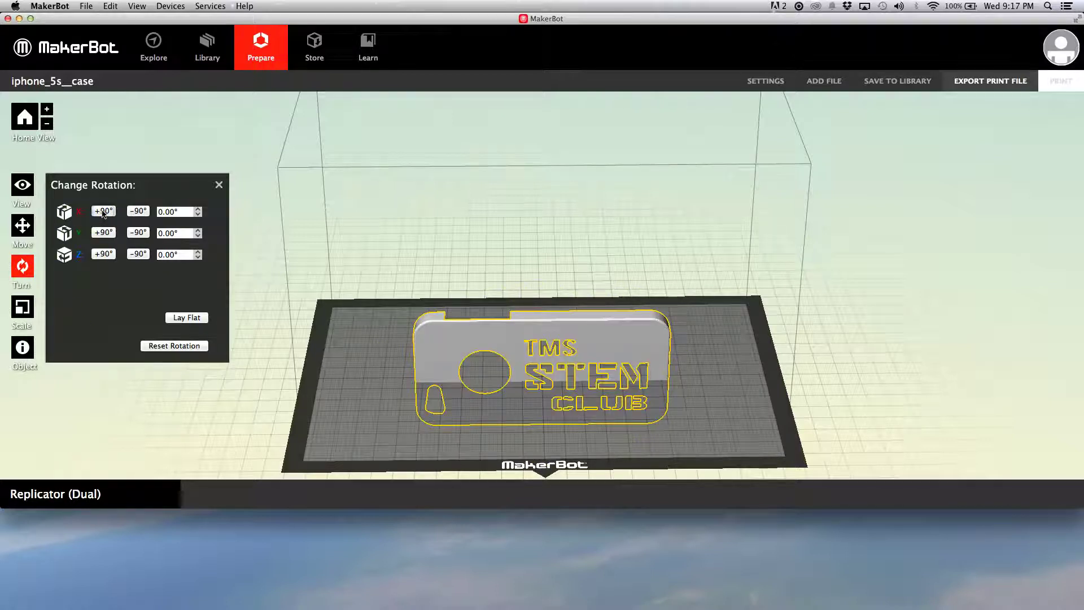
{"action": "left_click", "coordinate": [103, 211]}
{"action": "left_click", "coordinate": [103, 211]}
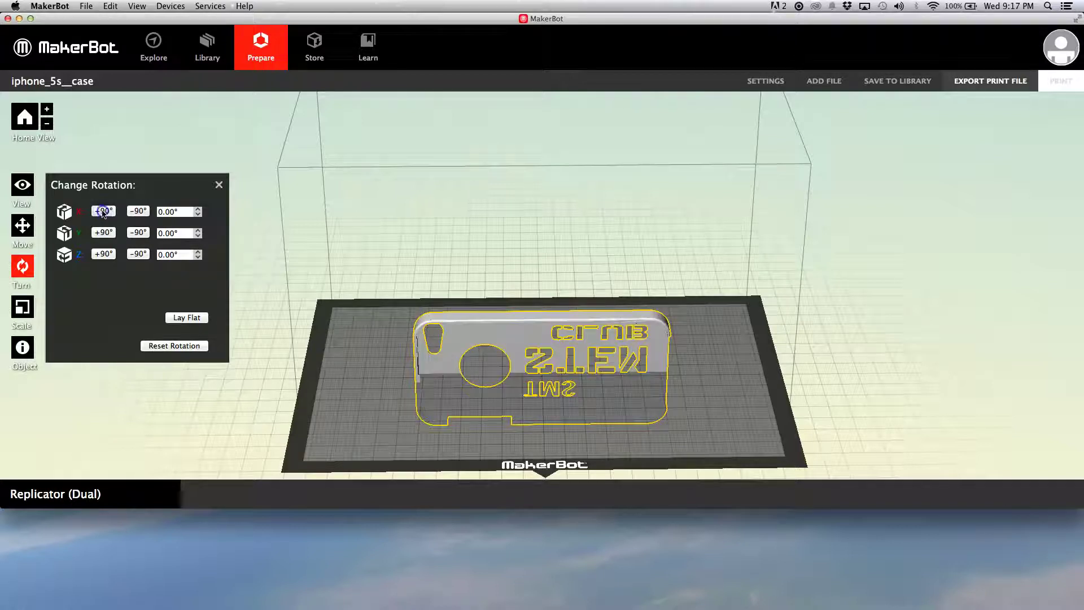
{"action": "left_click", "coordinate": [103, 211]}
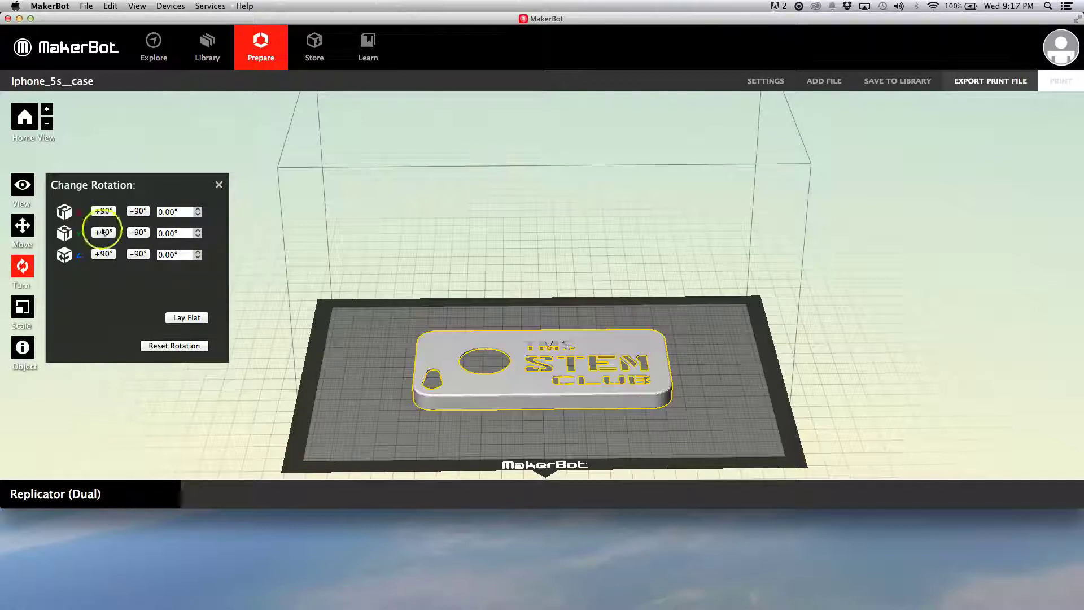
{"action": "left_click", "coordinate": [103, 232]}
{"action": "left_click", "coordinate": [103, 232]}
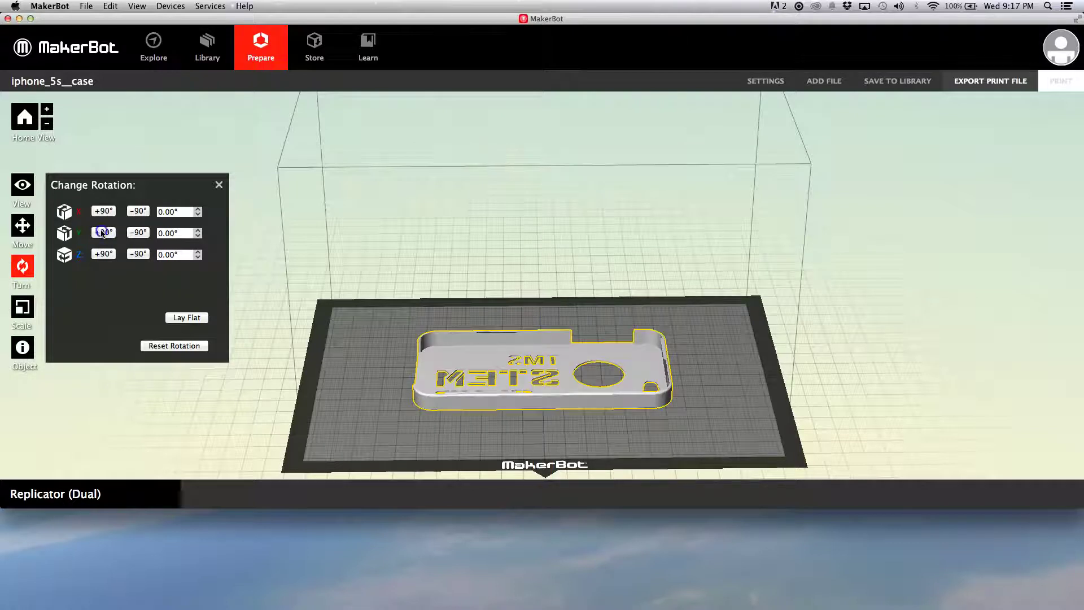
{"action": "left_click", "coordinate": [103, 232]}
{"action": "left_click", "coordinate": [103, 233]}
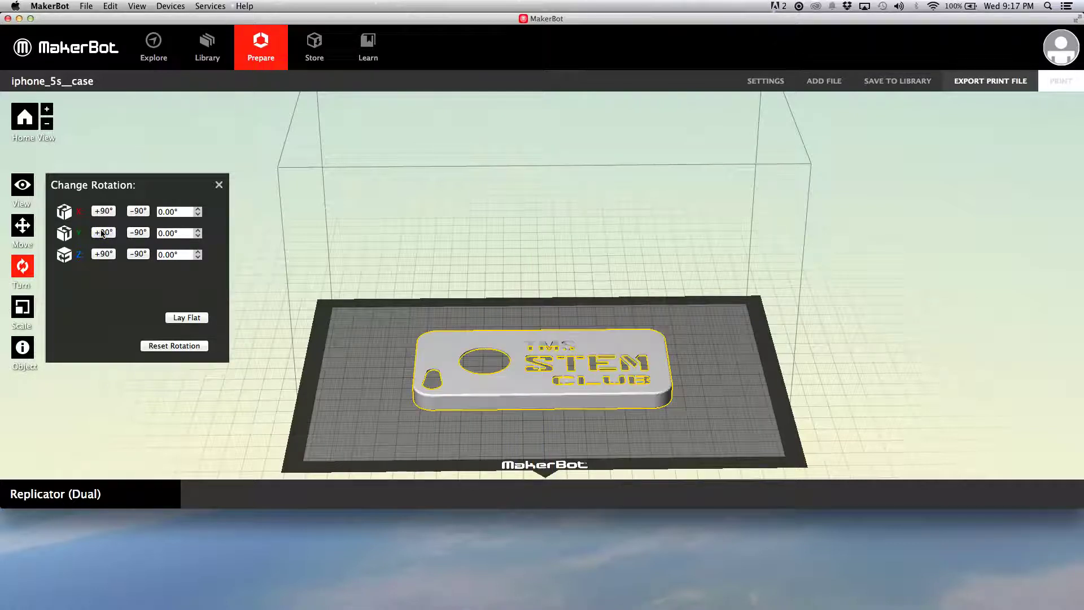
Step: Rotate the case 180° about the Y axis and 180° about the Z axis, and lay it flat on the platform
{"action": "left_click", "coordinate": [103, 232]}
{"action": "left_click", "coordinate": [103, 233]}
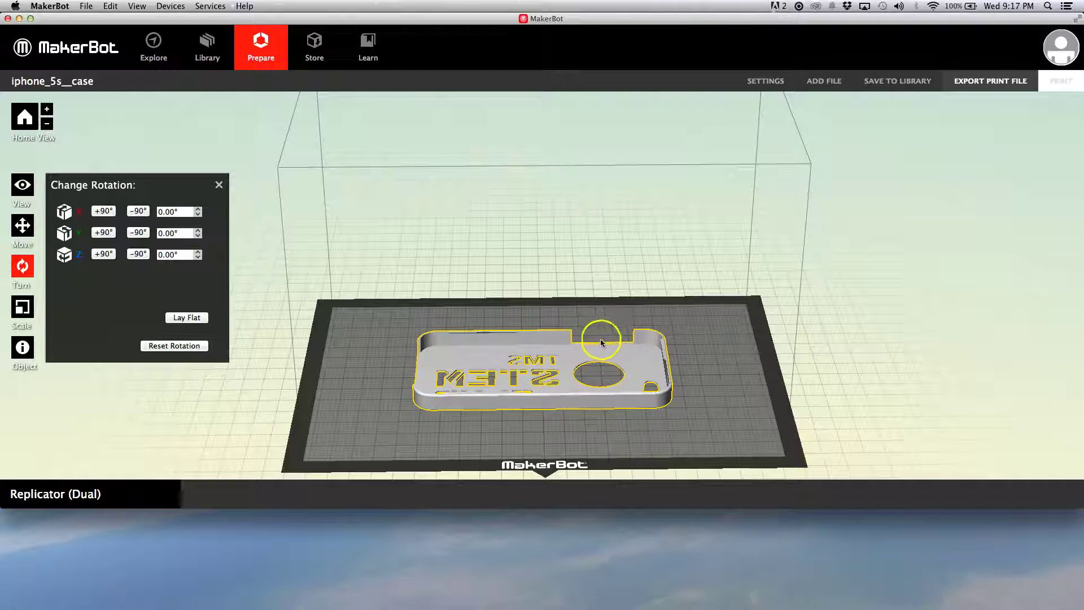
{"action": "left_click", "coordinate": [103, 254]}
{"action": "left_click", "coordinate": [103, 254]}
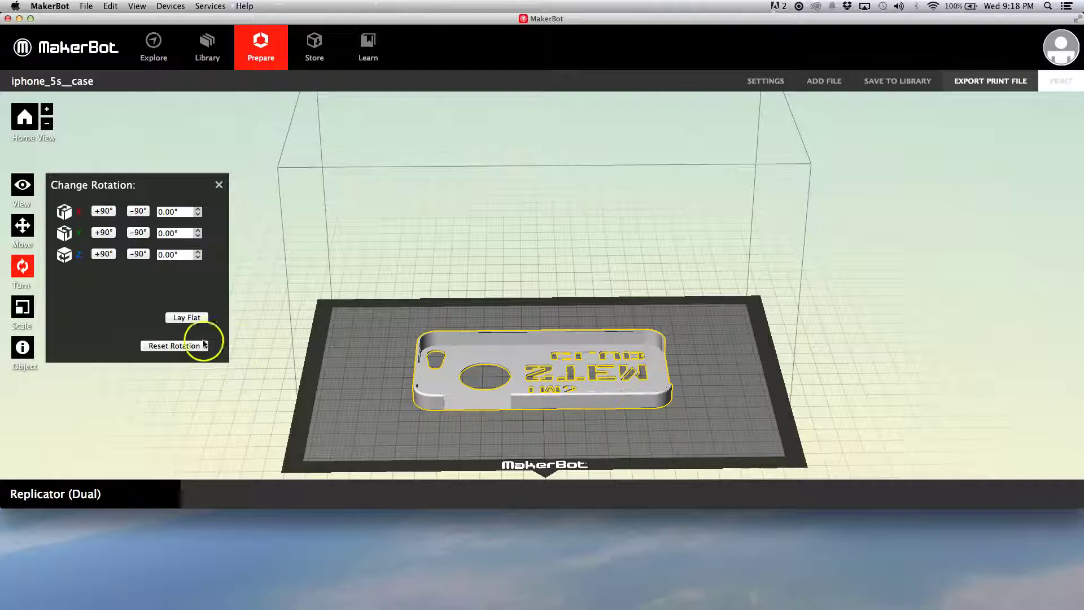
{"action": "left_click", "coordinate": [180, 319]}
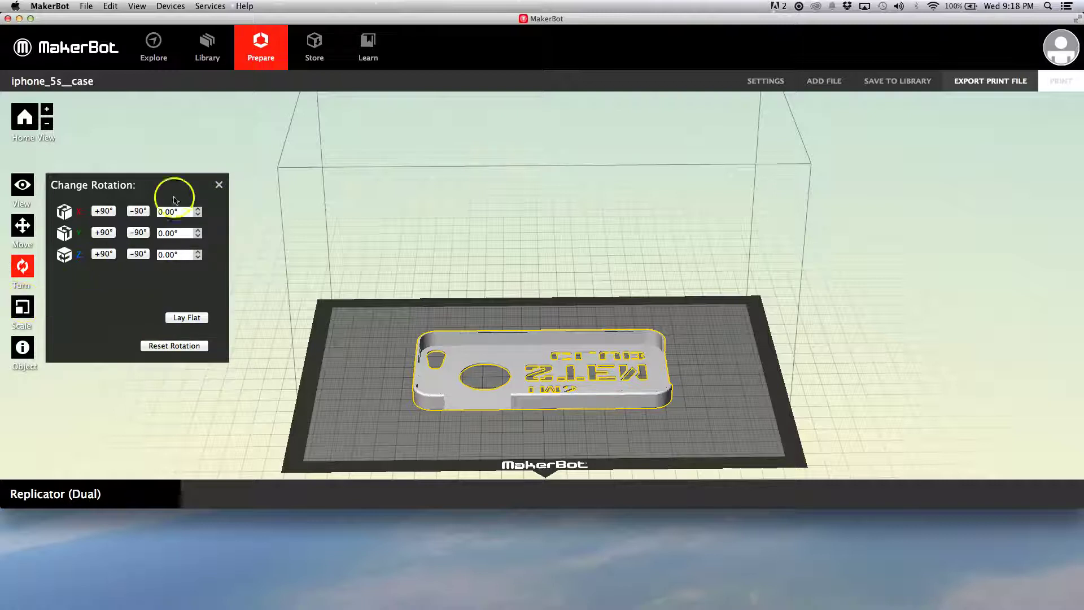
{"action": "left_click", "coordinate": [219, 186]}
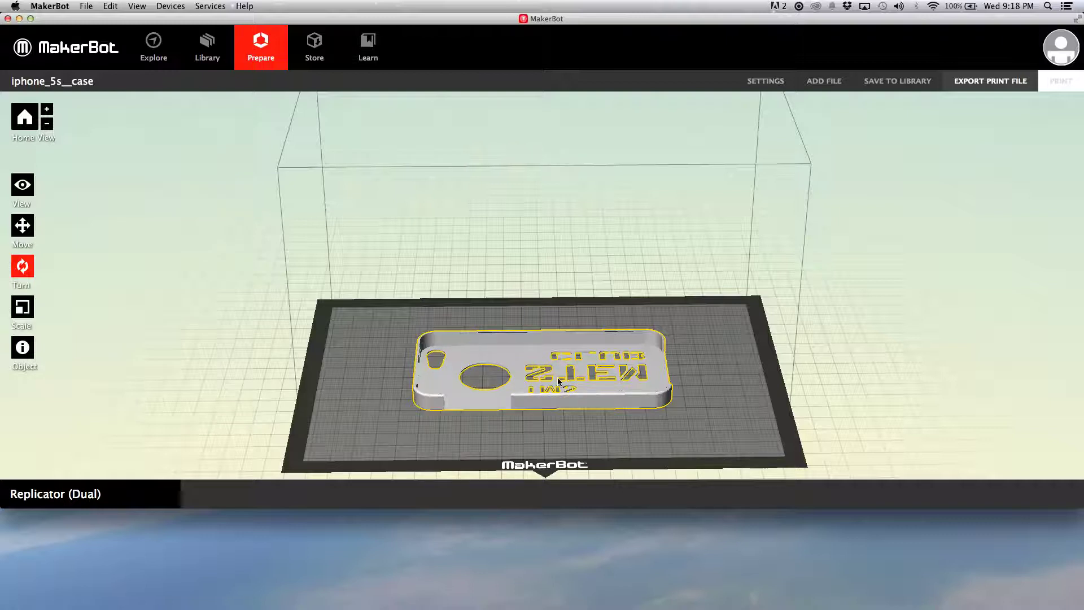
Step: Review the case's dimensions and scale percentage without changing them
{"action": "left_click", "coordinate": [21, 308]}
{"action": "left_click", "coordinate": [21, 308]}
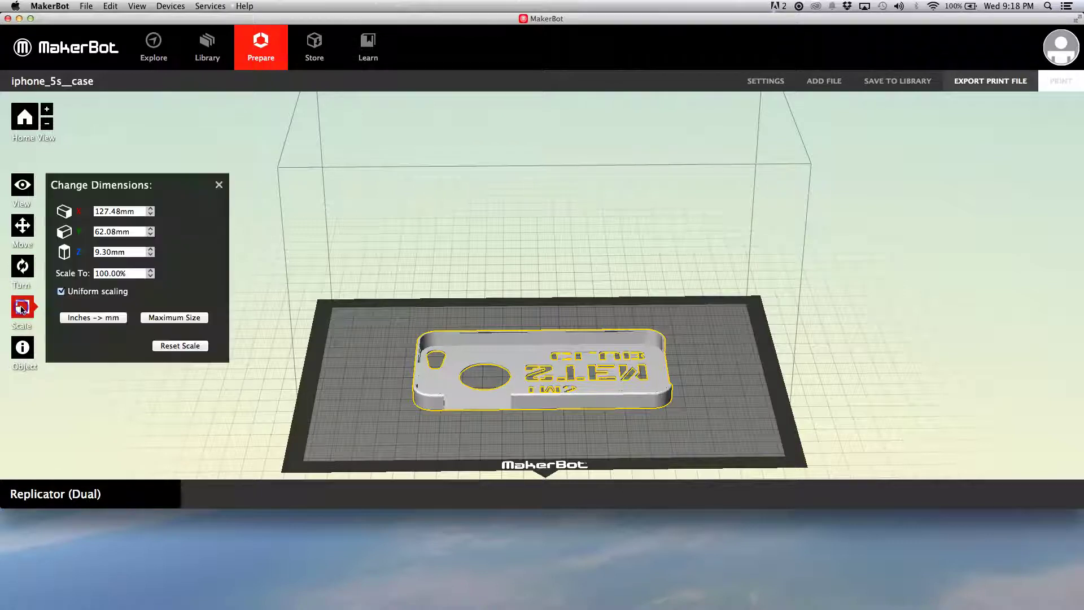
{"action": "left_click", "coordinate": [100, 274]}
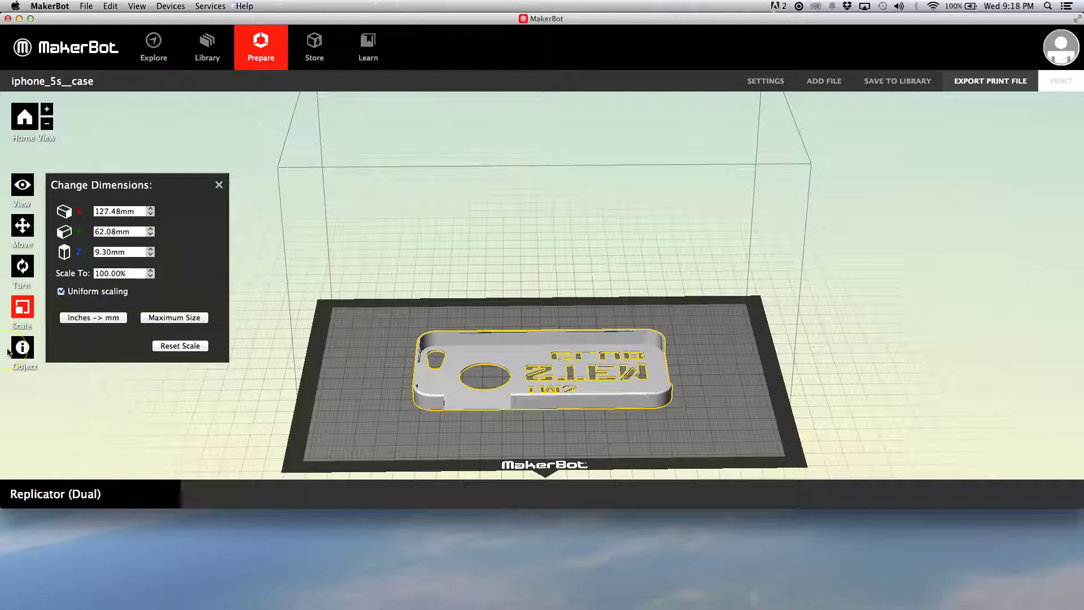
{"action": "left_click", "coordinate": [219, 185]}
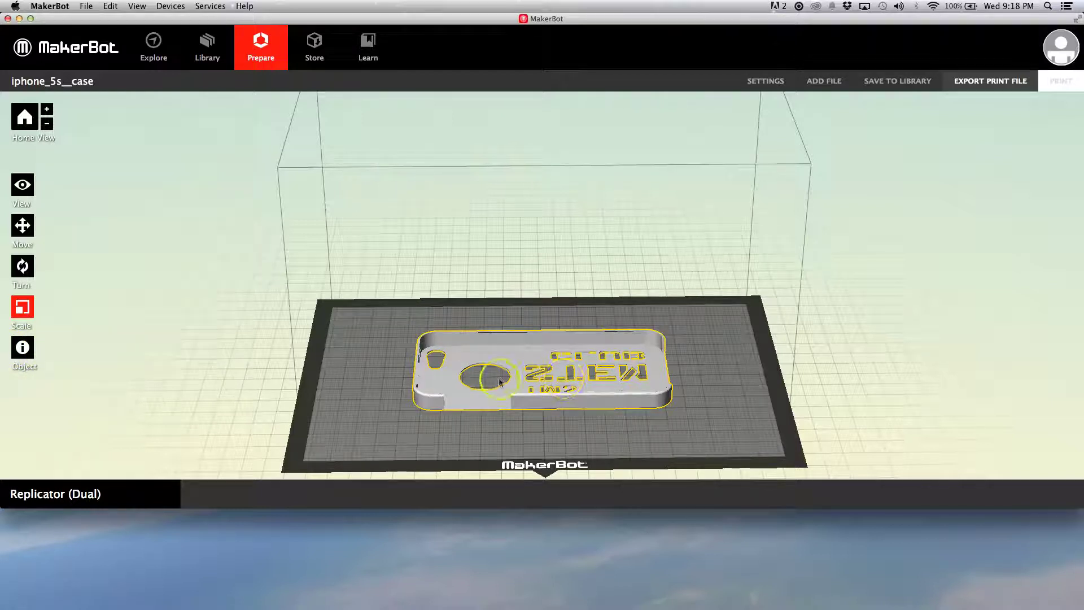
Step: Check which extruder is assigned to print the case
{"action": "left_click", "coordinate": [24, 349]}
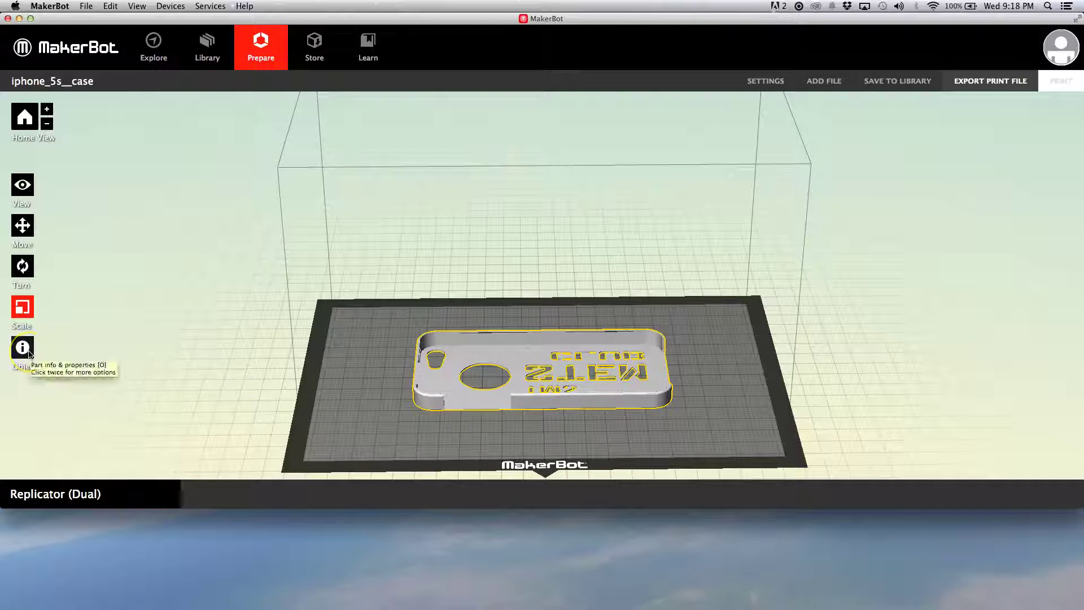
{"action": "left_click", "coordinate": [161, 267]}
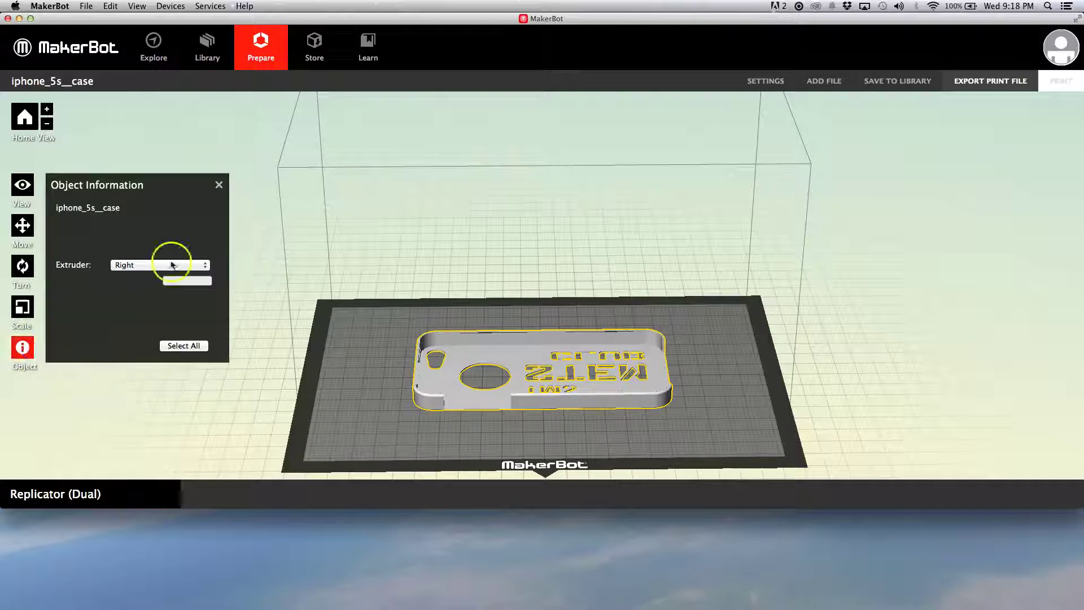
{"action": "left_click", "coordinate": [268, 220]}
{"action": "left_click", "coordinate": [219, 185]}
Step: In the print settings, enable heating of the build plate and set supports to Off
{"action": "left_click", "coordinate": [778, 81]}
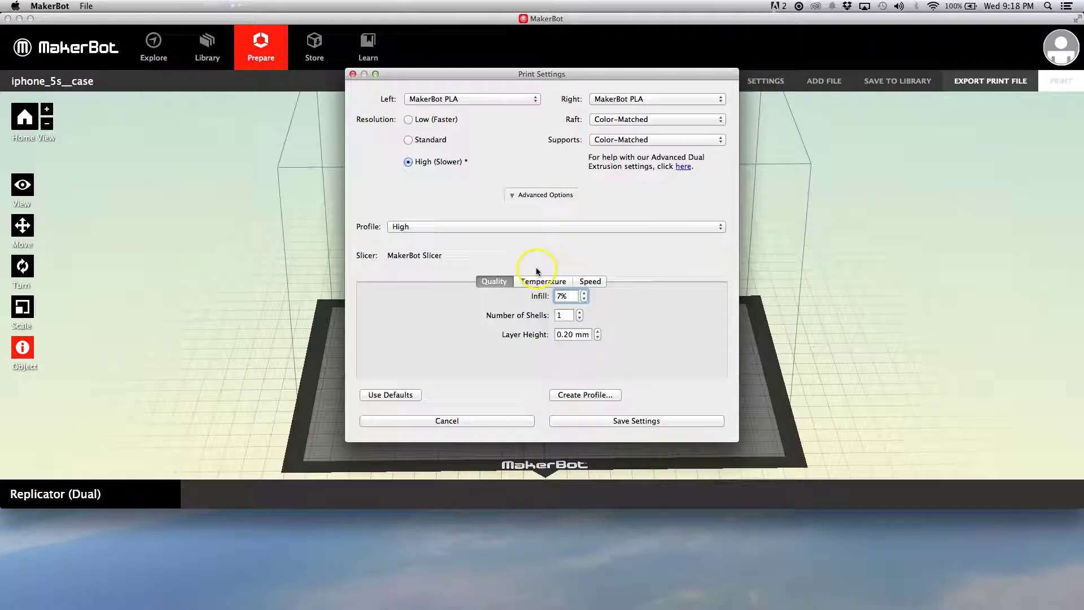
{"action": "left_click", "coordinate": [565, 296]}
{"action": "left_click", "coordinate": [580, 314]}
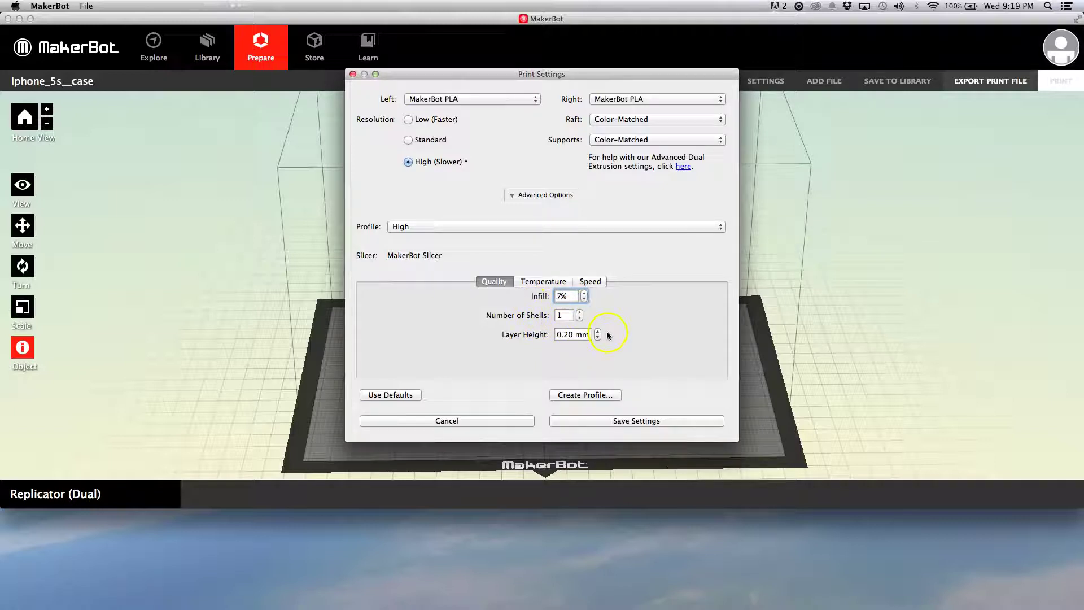
{"action": "left_click", "coordinate": [534, 282]}
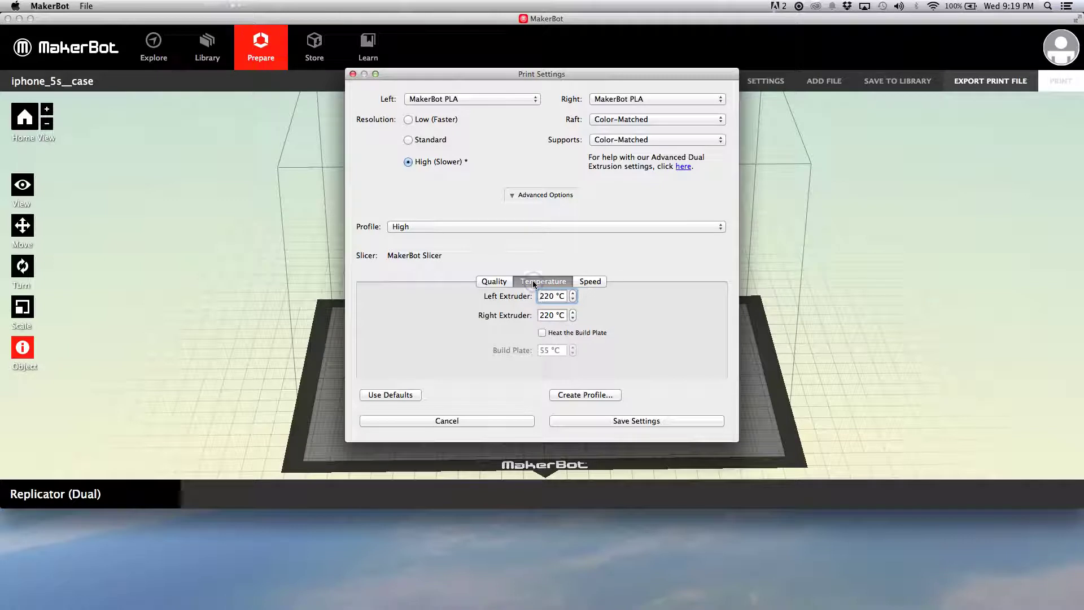
{"action": "left_click", "coordinate": [543, 333]}
{"action": "left_click", "coordinate": [615, 139]}
{"action": "left_click", "coordinate": [610, 142]}
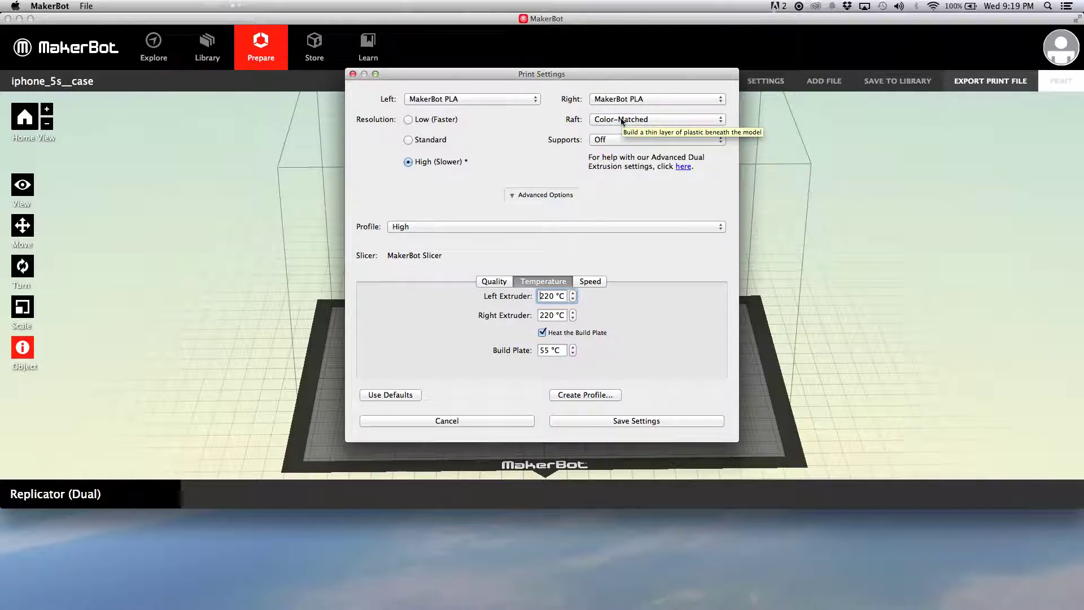
Step: Save the print settings and inspect the case's orientation on the build platform
{"action": "left_click", "coordinate": [625, 421]}
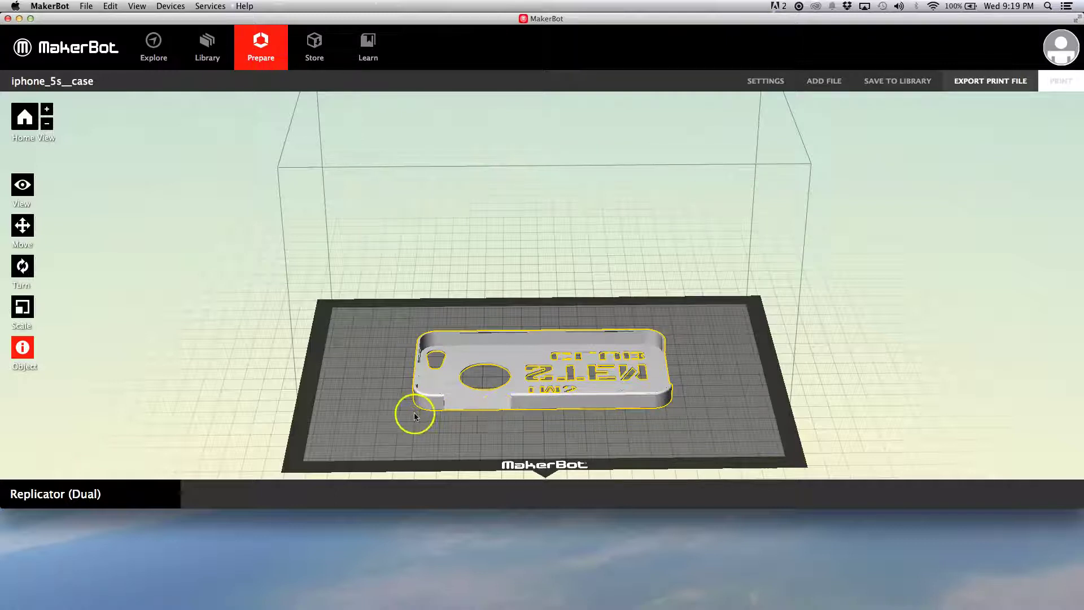
{"action": "left_click", "coordinate": [592, 410]}
{"action": "left_click_drag", "start_coordinate": [592, 410], "coordinate": [589, 405]}
{"action": "scroll", "coordinate": [589, 404], "scroll_direction": "up", "scroll_amount": 3}
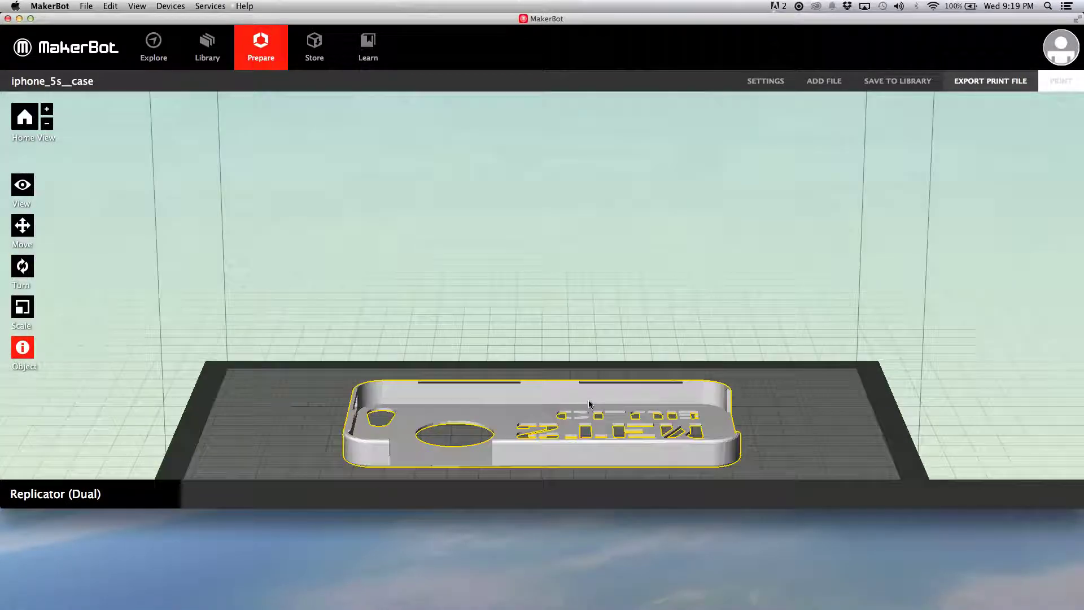
{"action": "scroll", "coordinate": [589, 404], "scroll_direction": "down", "scroll_amount": 5}
{"action": "left_click_drag", "start_coordinate": [601, 315], "coordinate": [606, 330]}
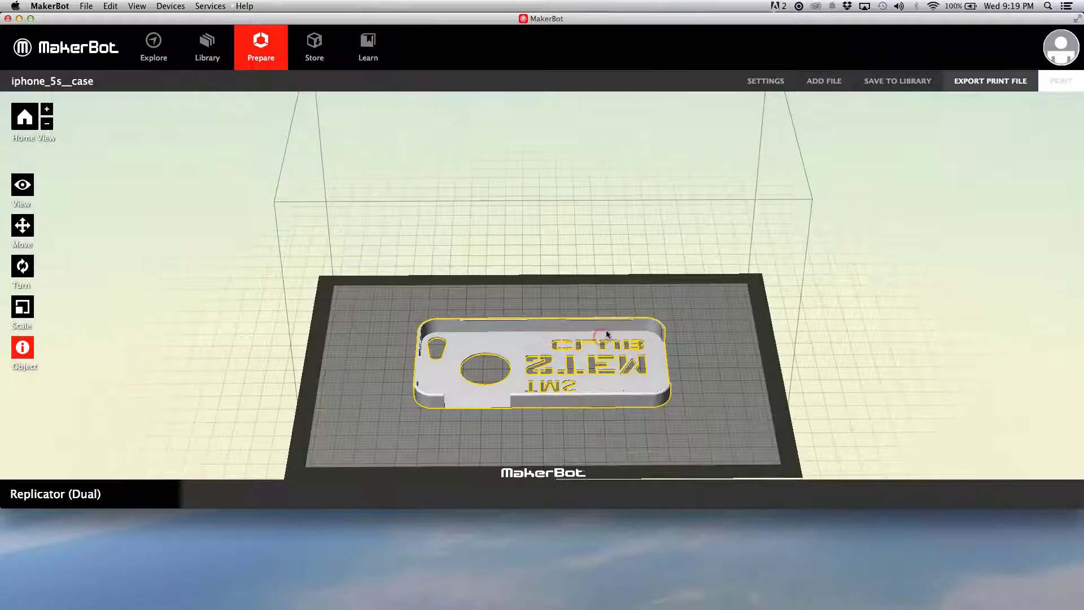
Step: Prepare the case's print file for export and examine its toolpath preview from above
{"action": "left_click", "coordinate": [978, 83]}
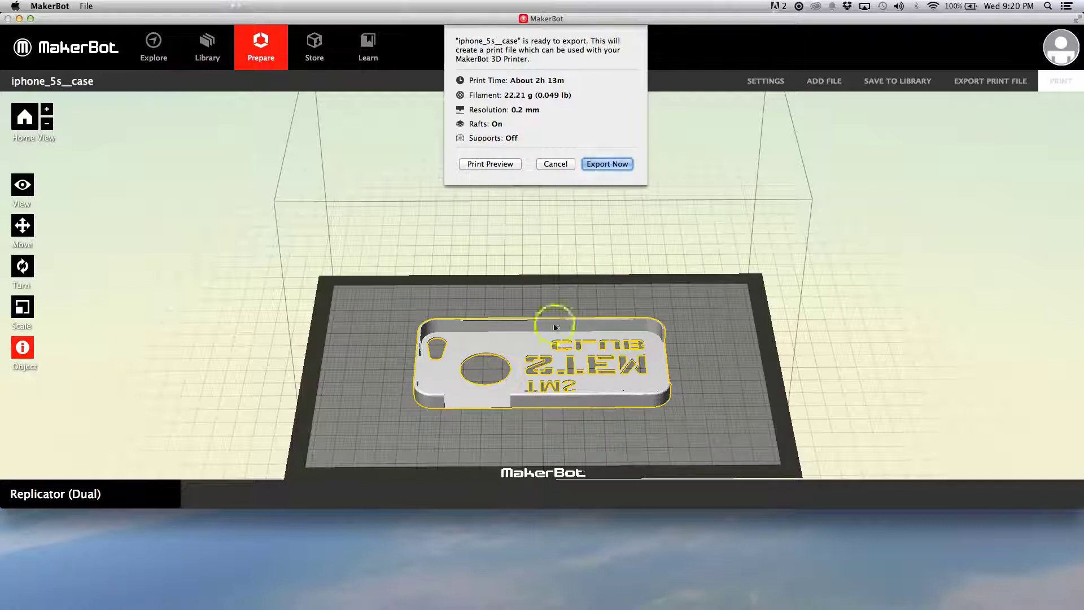
{"action": "left_click", "coordinate": [497, 164]}
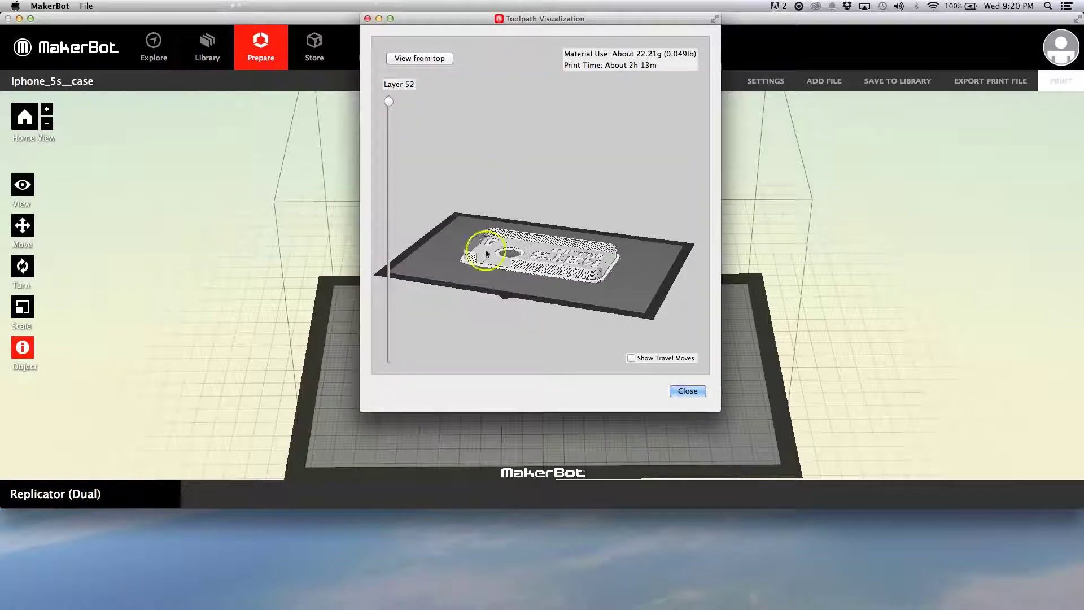
{"action": "left_click_drag", "start_coordinate": [508, 284], "coordinate": [412, 273]}
{"action": "left_click_drag", "start_coordinate": [472, 294], "coordinate": [583, 293]}
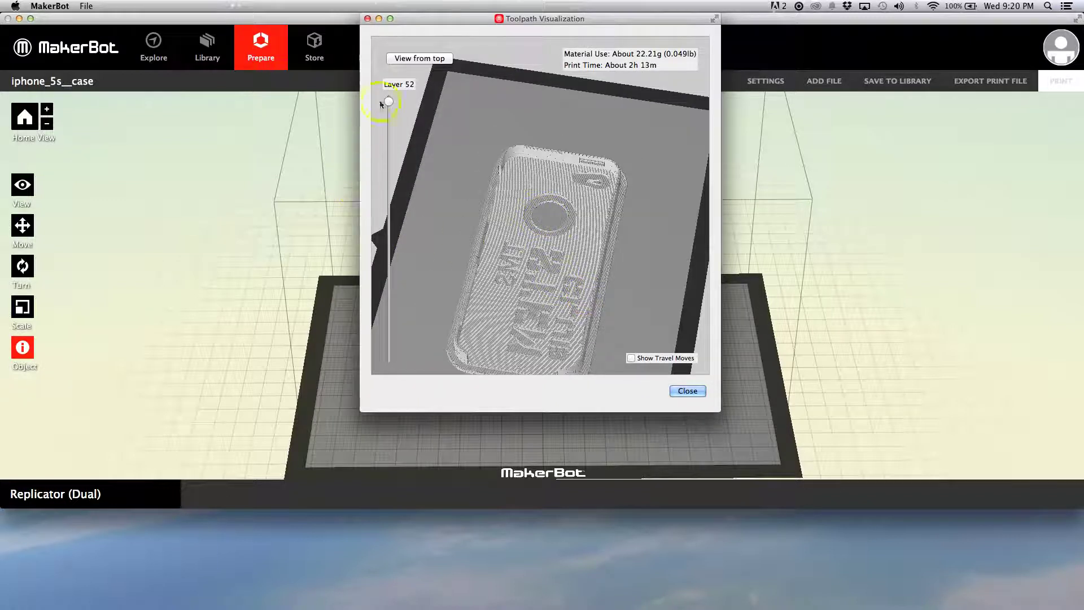
Step: Step through the toolpath preview down to layer 5, examine the lower layers of the case, and close the preview
{"action": "left_click_drag", "start_coordinate": [389, 103], "coordinate": [453, 218]}
{"action": "left_click_drag", "start_coordinate": [389, 268], "coordinate": [443, 293]}
{"action": "left_click_drag", "start_coordinate": [388, 244], "coordinate": [404, 336]}
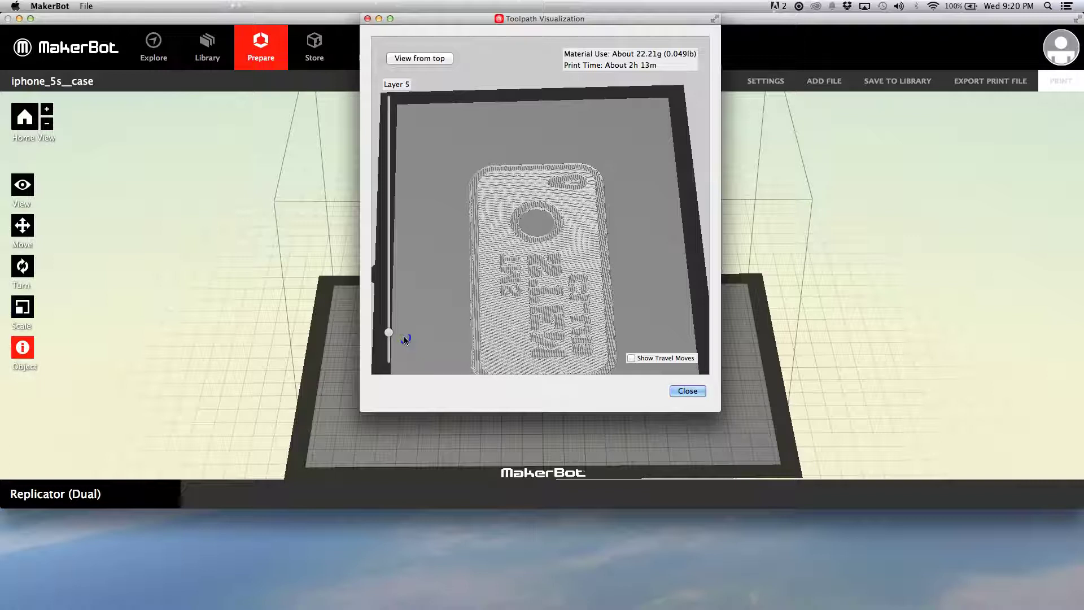
{"action": "left_click_drag", "start_coordinate": [405, 336], "coordinate": [524, 304]}
{"action": "left_click", "coordinate": [688, 390]}
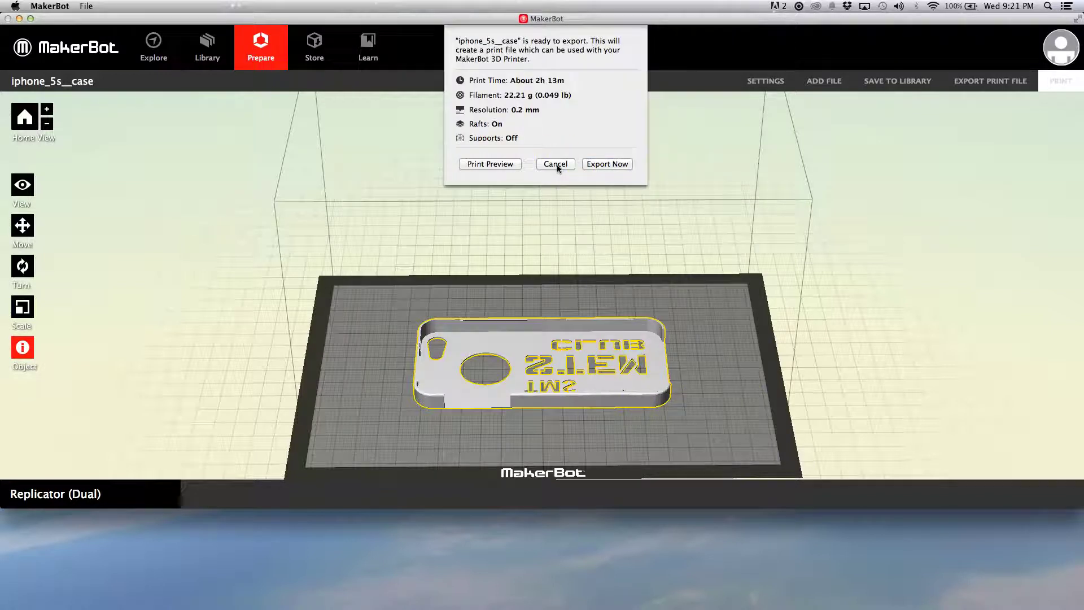
Step: Start exporting the case as an X3G print file, cancel the export without saving, and view the case from above
{"action": "left_click", "coordinate": [594, 166]}
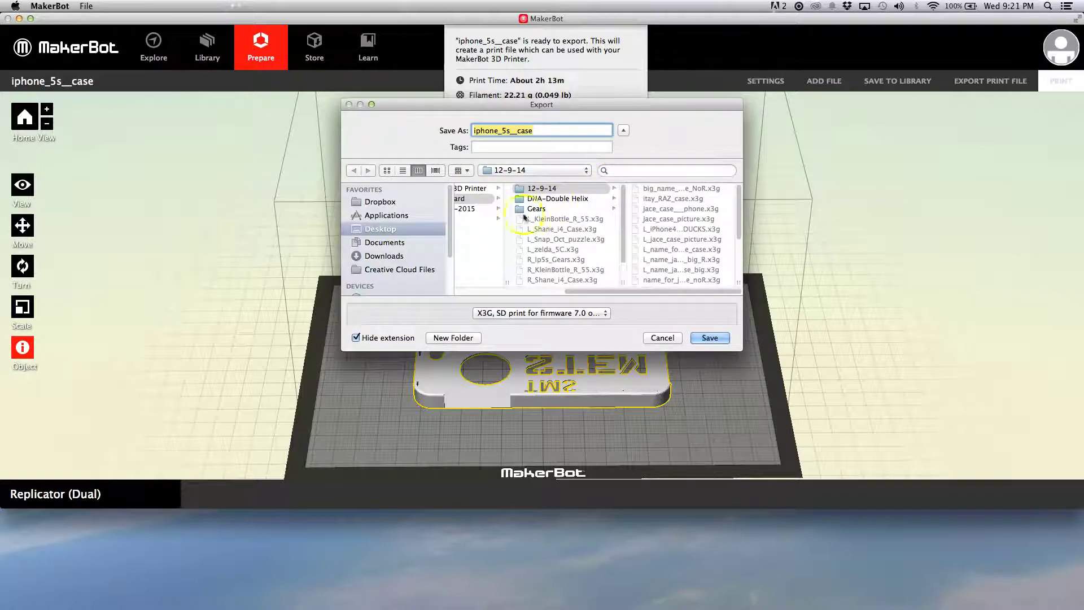
{"action": "left_click", "coordinate": [661, 338]}
{"action": "left_click", "coordinate": [550, 165]}
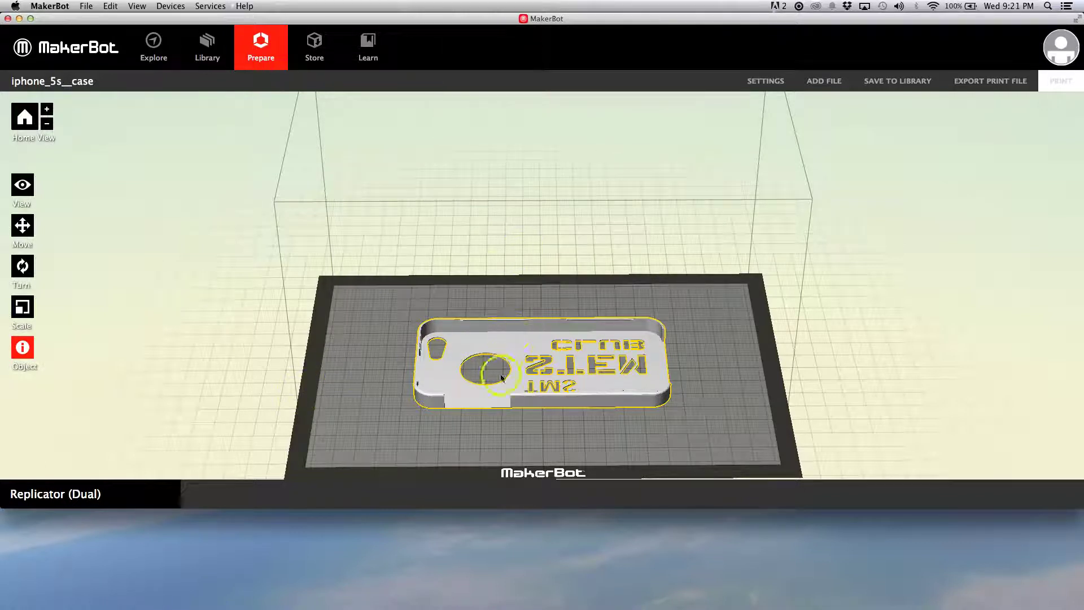
{"action": "left_click_drag", "start_coordinate": [478, 381], "coordinate": [666, 422]}
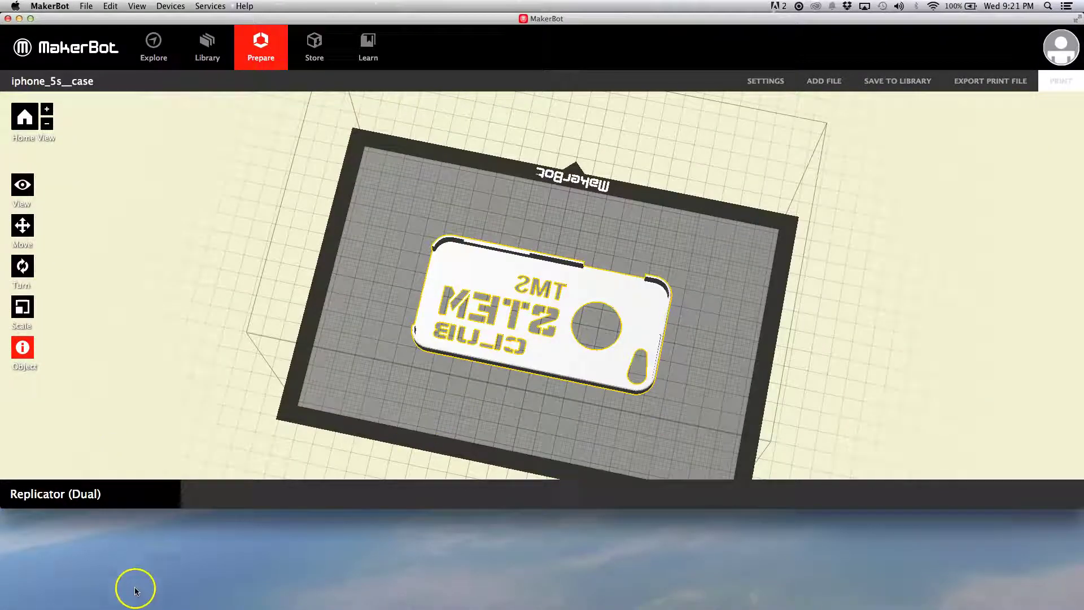